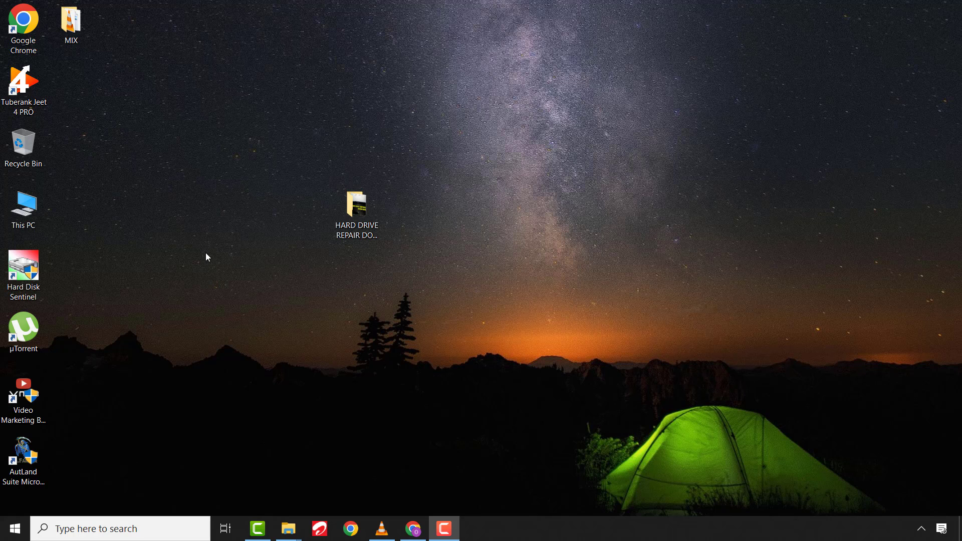
Delete the HARD DRIVE REPAIR DONE folder to the Recycle Bin and retry after the Item Not Found error
right_click(361, 214)
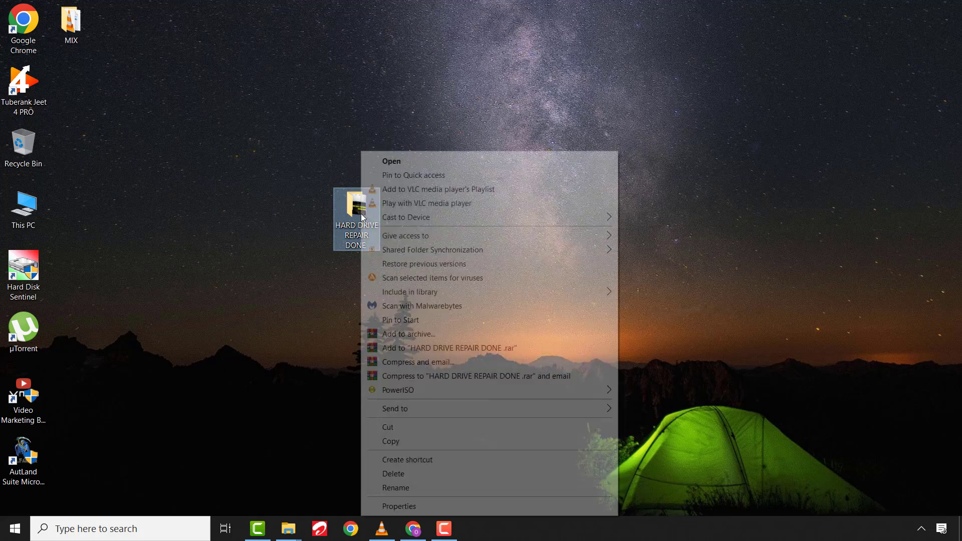
left_click(399, 482)
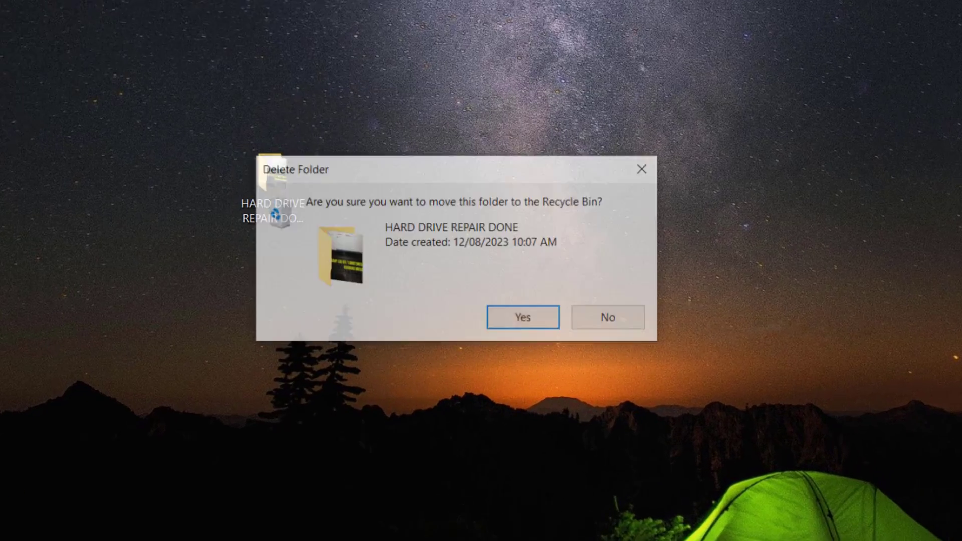
left_click(506, 324)
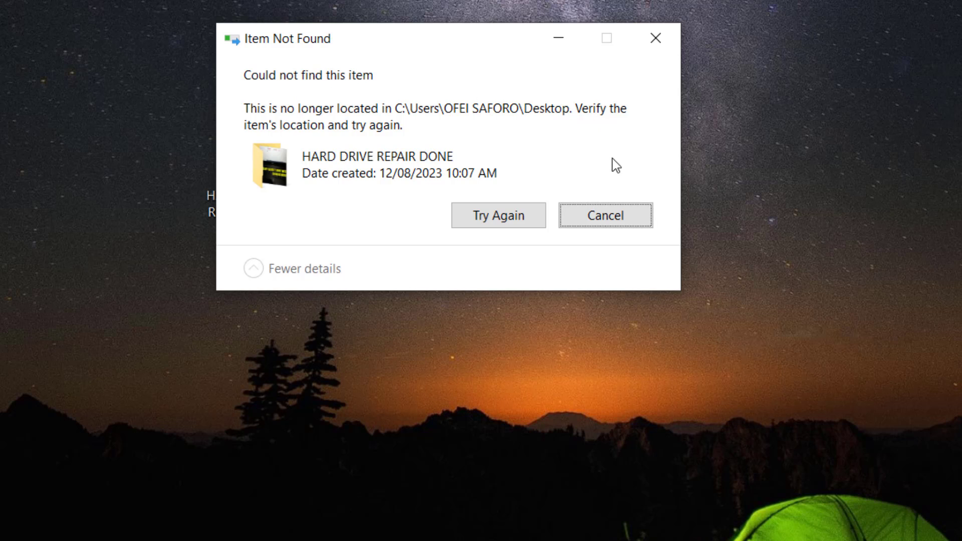
left_click(496, 219)
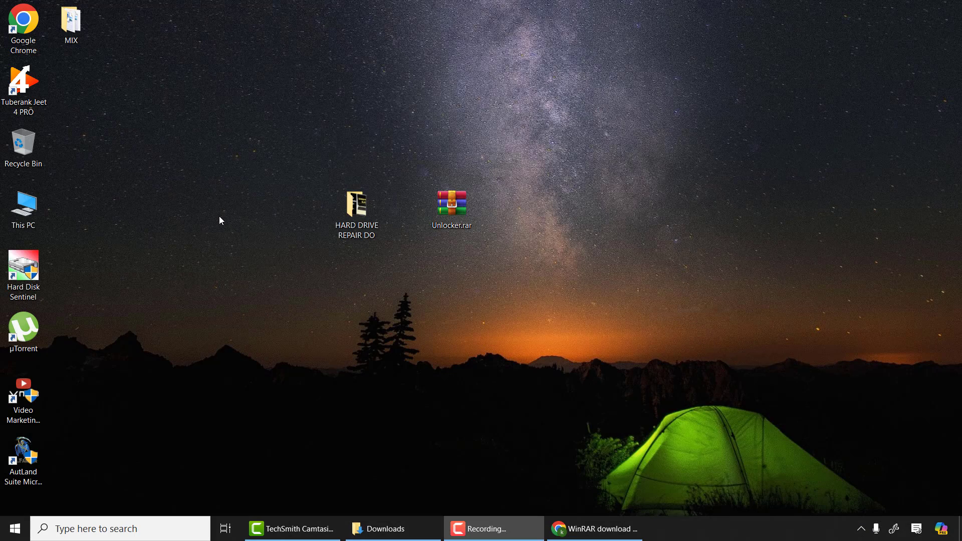
Glance at the WinRAR 7.00 download page, minimize Chrome and select Unlocker.rar on the desktop
left_click(593, 521)
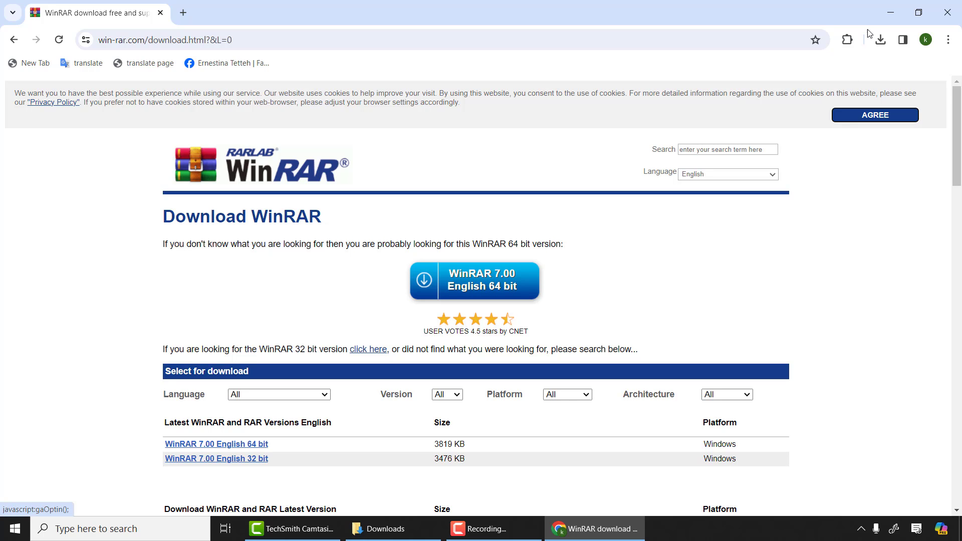
left_click(890, 12)
left_click(460, 209)
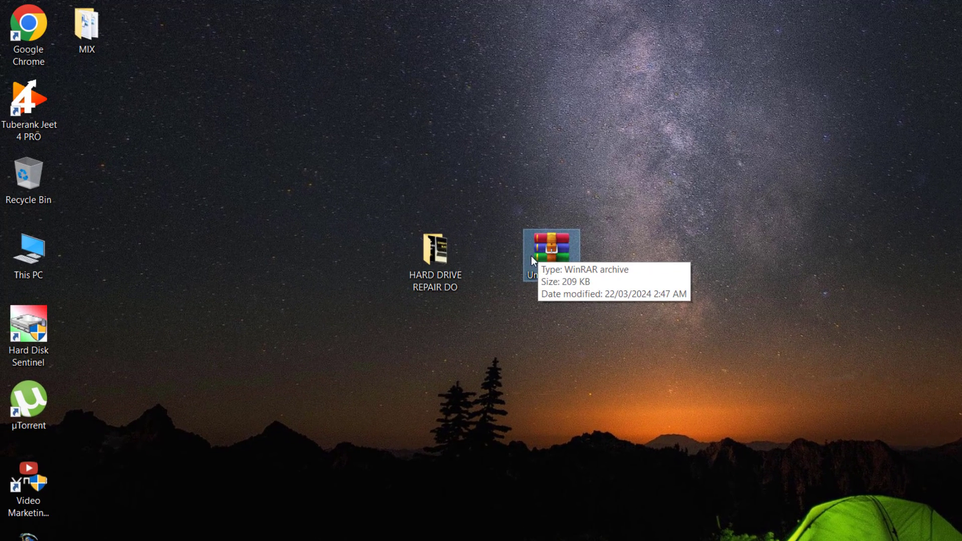
Extract Unlocker.rar into an Unlocker folder and place it lower on the desktop
right_click(553, 239)
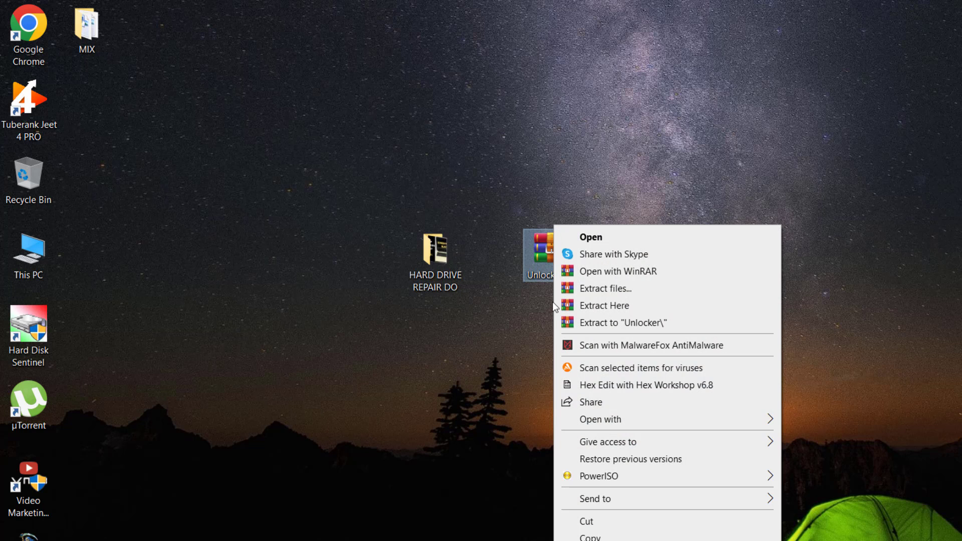
left_click(609, 330)
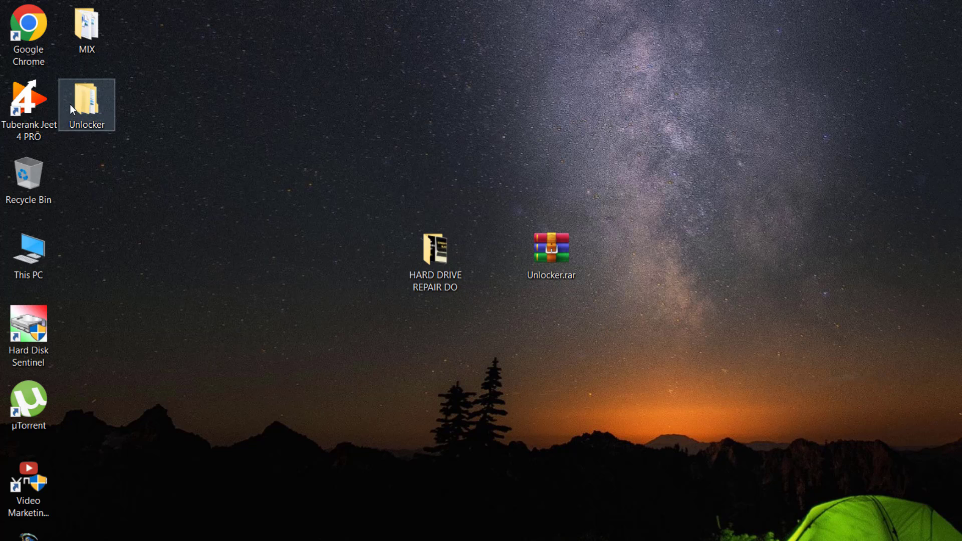
left_click_drag(85, 102, 643, 329)
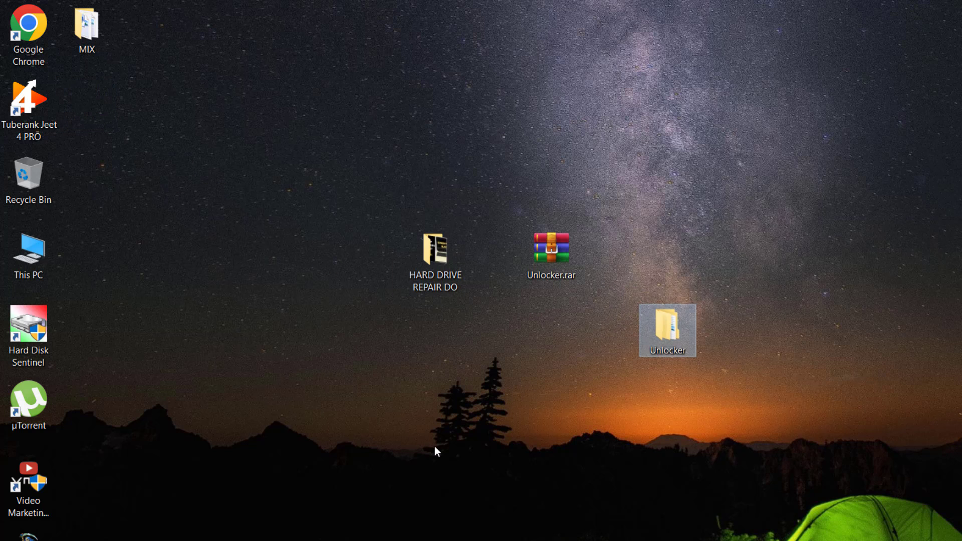
Browse into Unlocker > UNLOCKER > UnlockerPortable and launch UnlockerPortable.exe
double_click(668, 329)
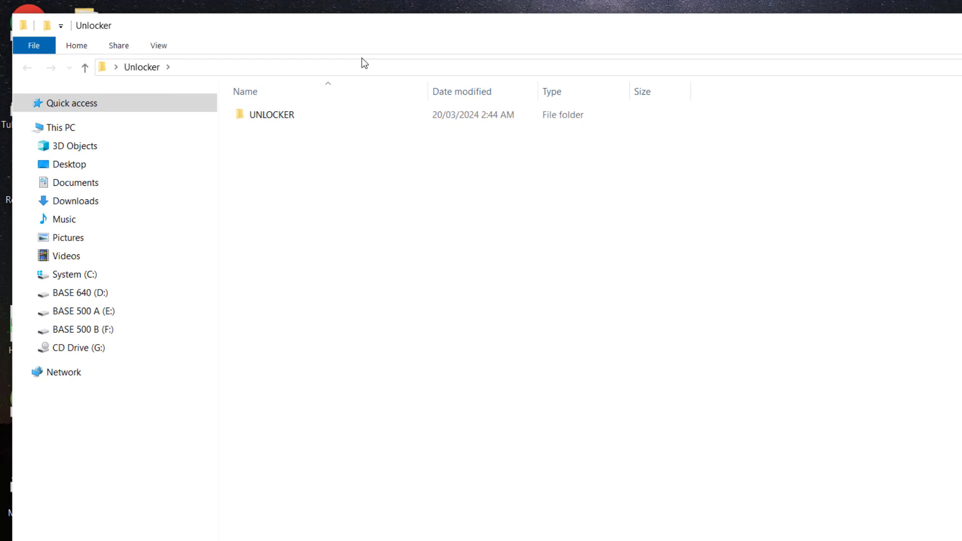
double_click(564, 174)
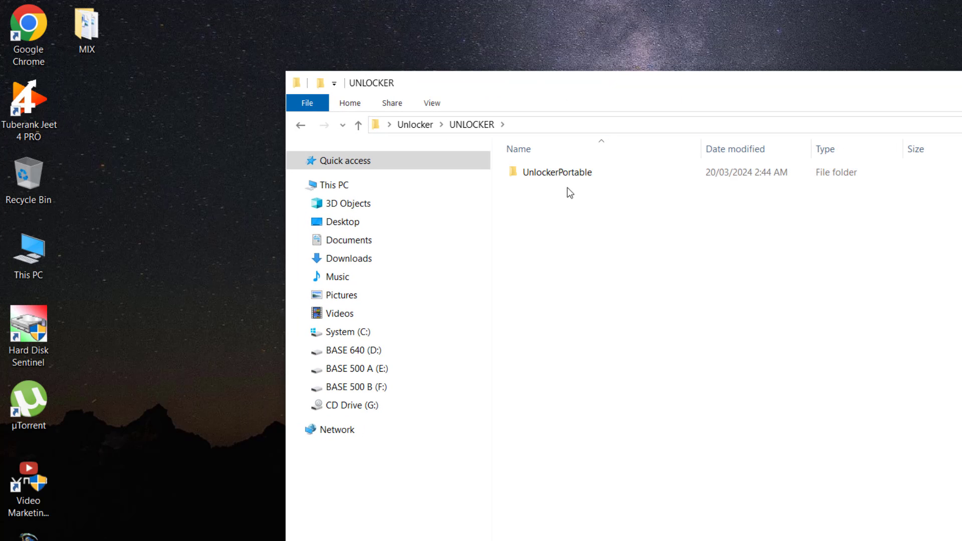
double_click(568, 171)
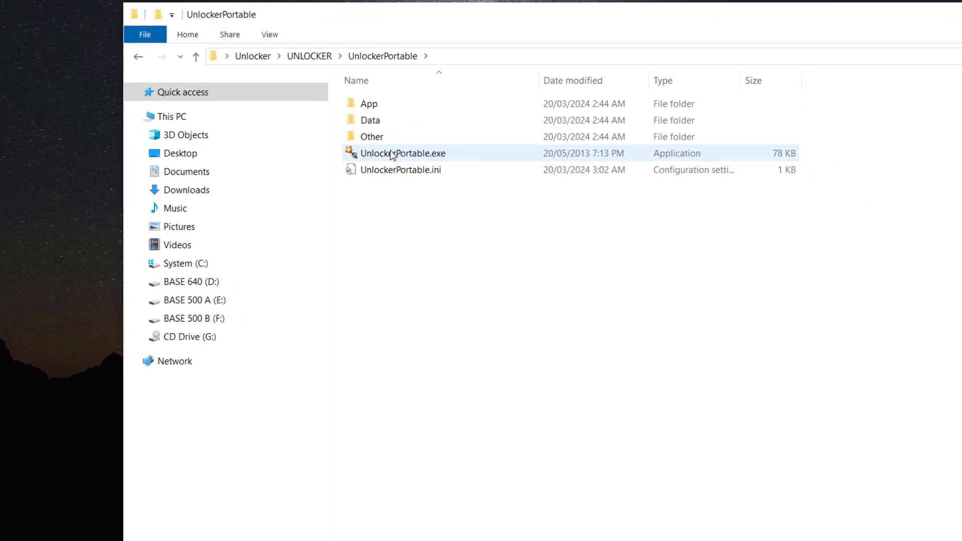
double_click(320, 121)
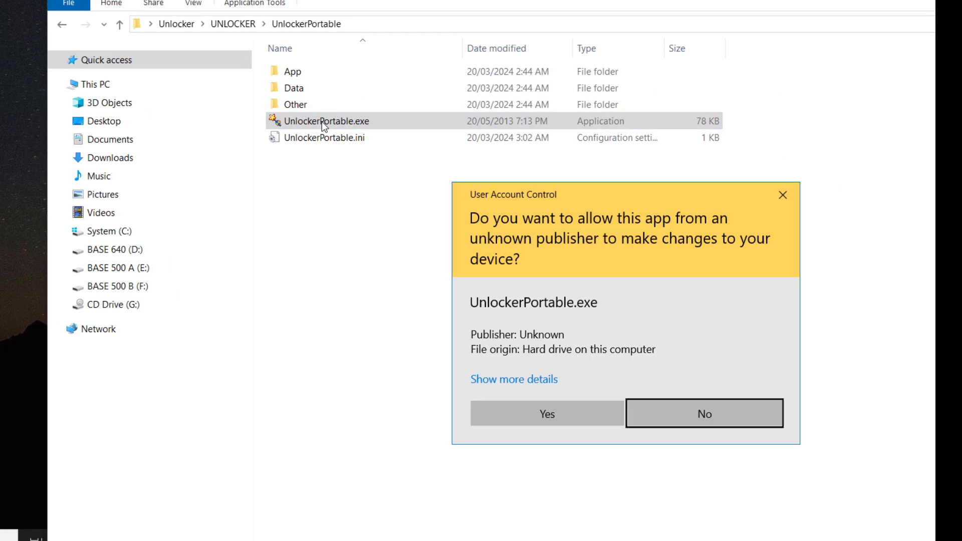
Allow Unlocker to run as administrator and target the HARD DRIVE REPAIR DO folder
left_click(547, 414)
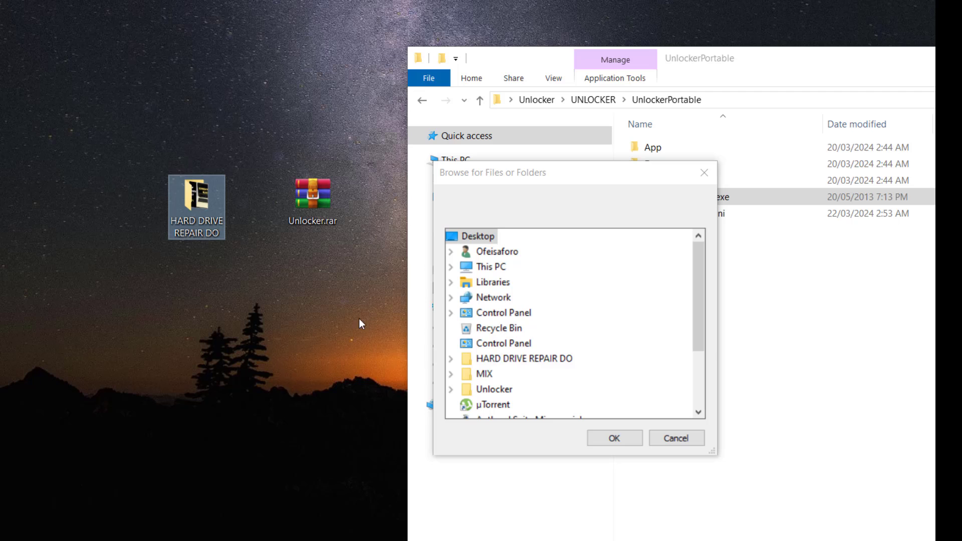
left_click_drag(693, 259, 696, 316)
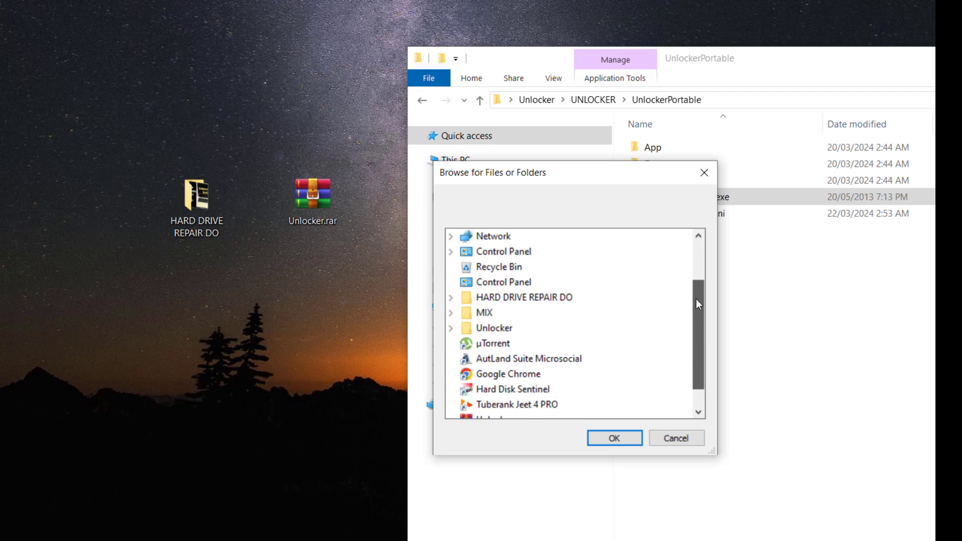
left_click(538, 272)
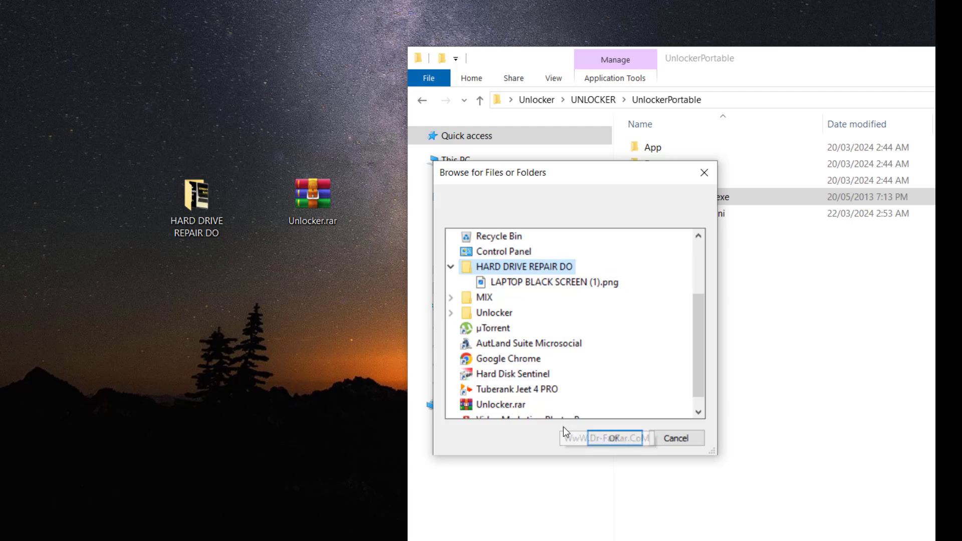
left_click(600, 436)
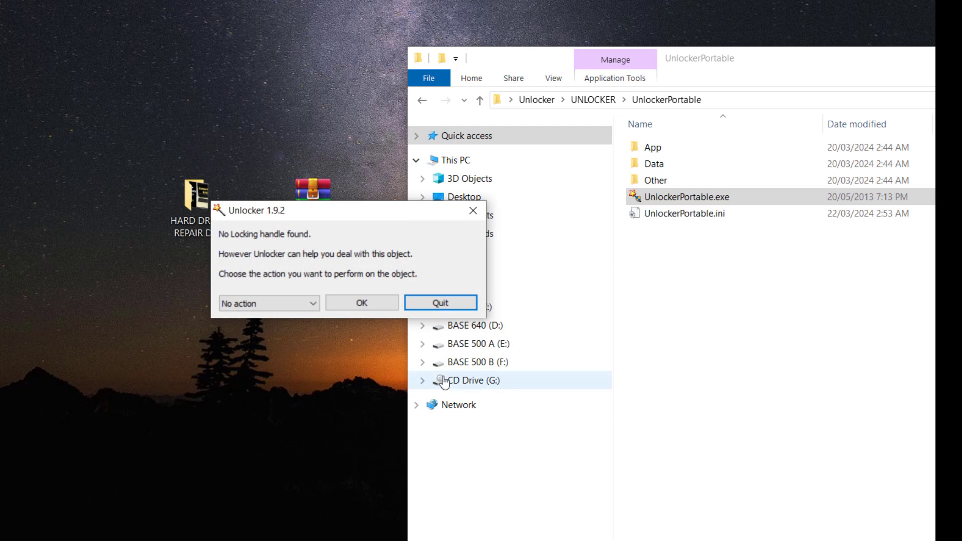
Run the Delete action on the folder and acknowledge the 'The object was deleted' message
left_click(305, 306)
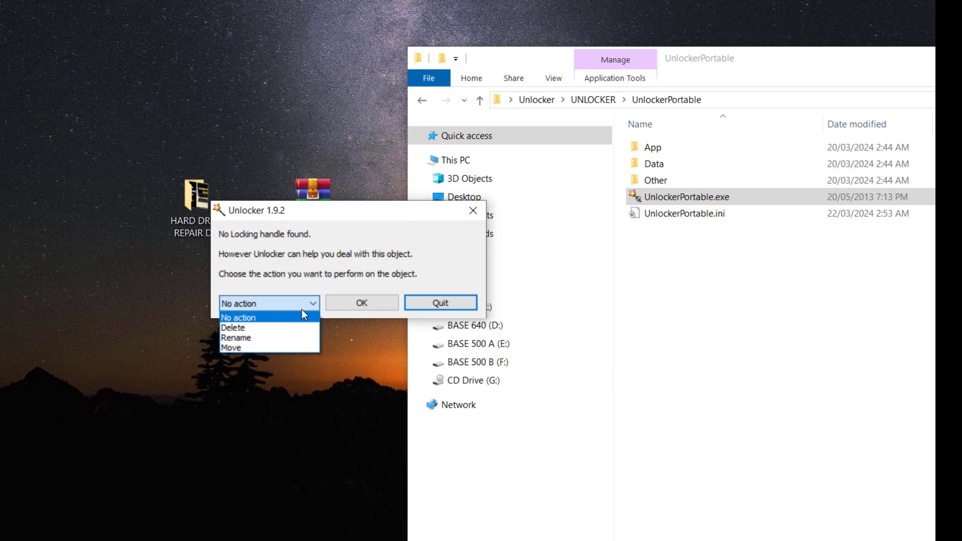
left_click(229, 327)
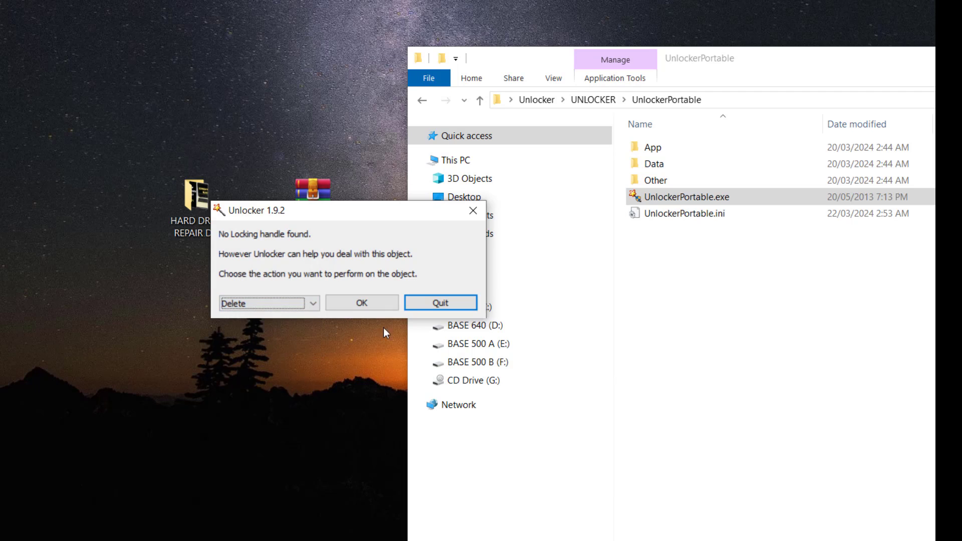
left_click(356, 305)
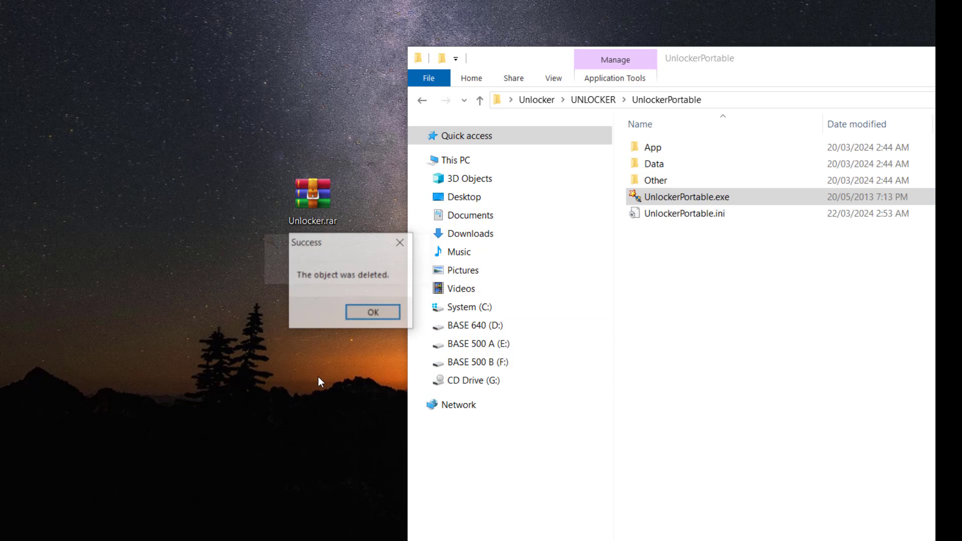
left_click(370, 313)
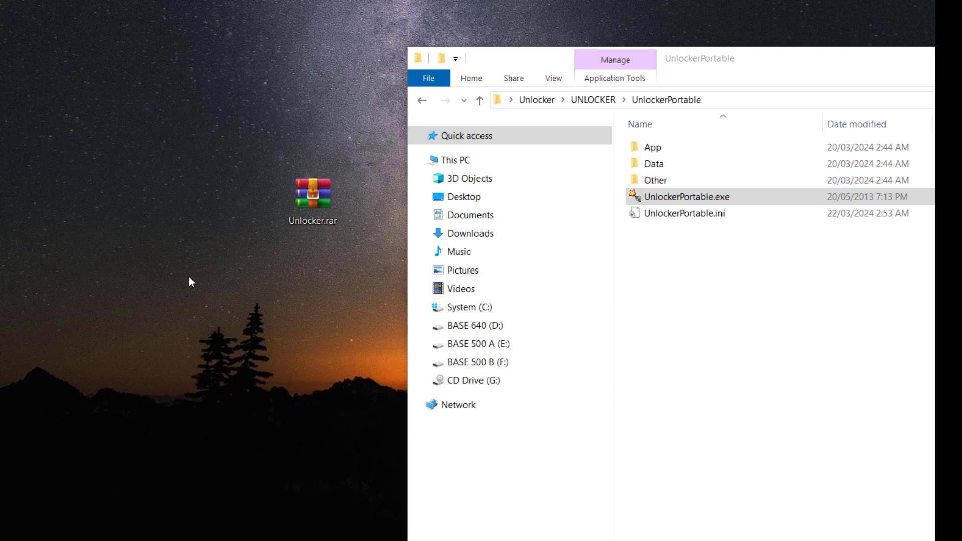
Move the UnlockerPortable Explorer window aside and close it, leaving a clear desktop
left_click_drag(788, 59, 675, 71)
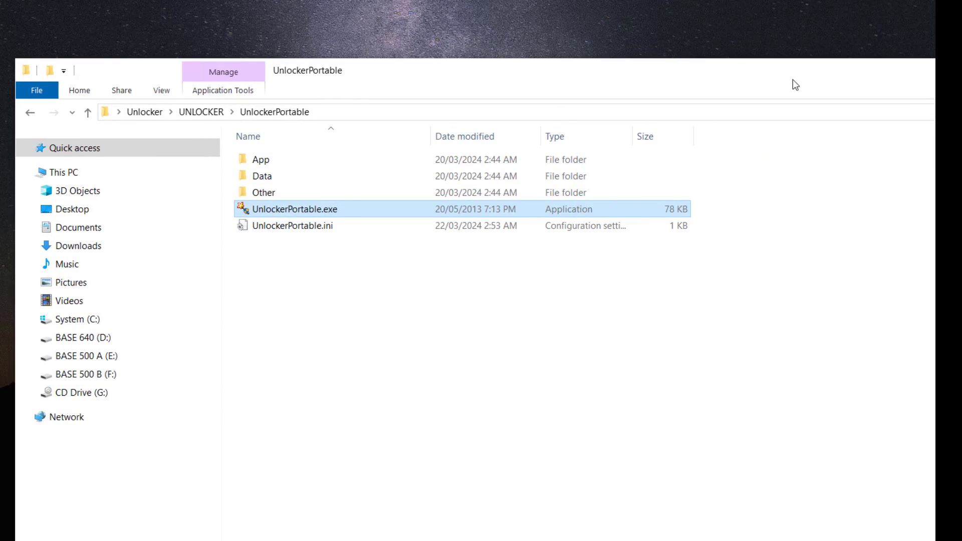
left_click_drag(793, 83, 400, 84)
left_click(682, 70)
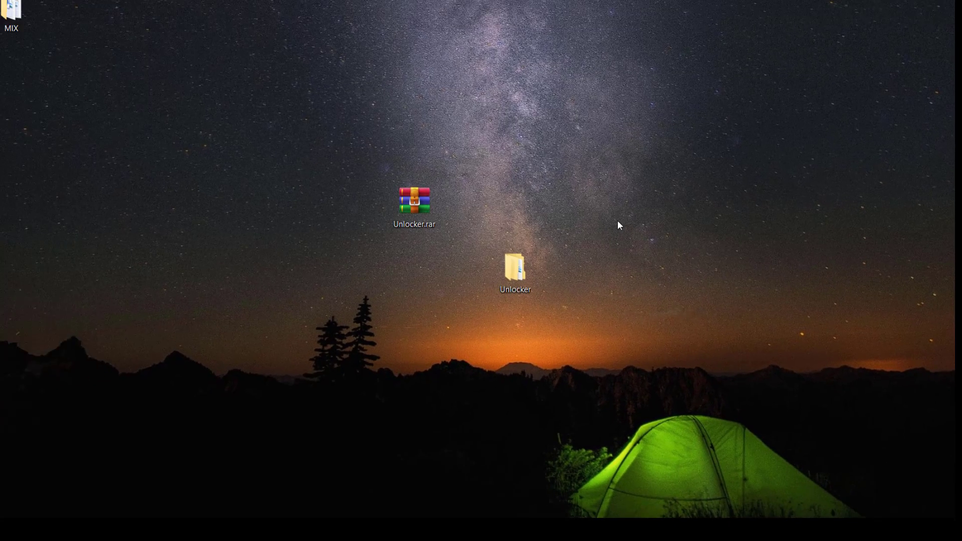